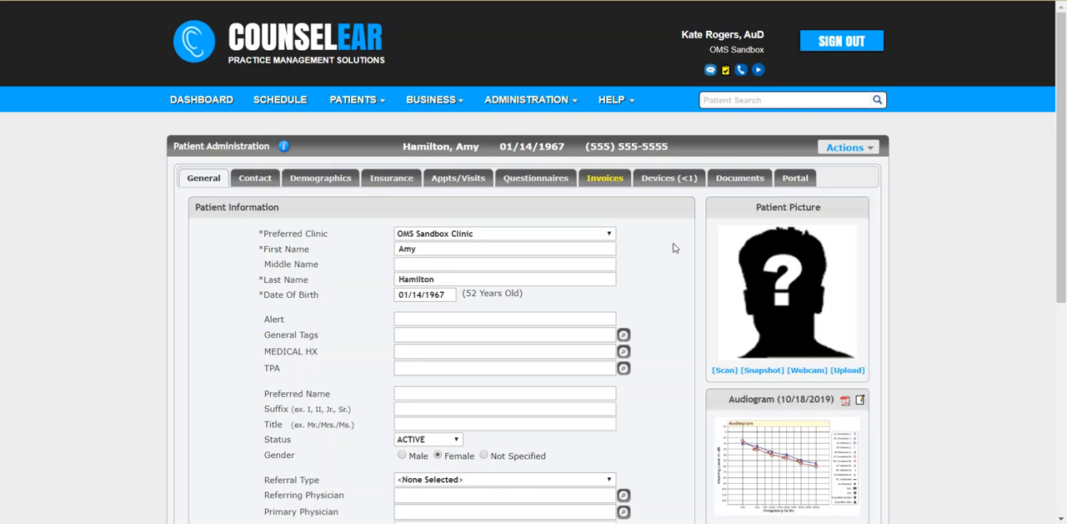
Open the payments of the patient's $4,000.00 invoice dated 10/18/2019
{"action": "left_click", "coordinate": [606, 179]}
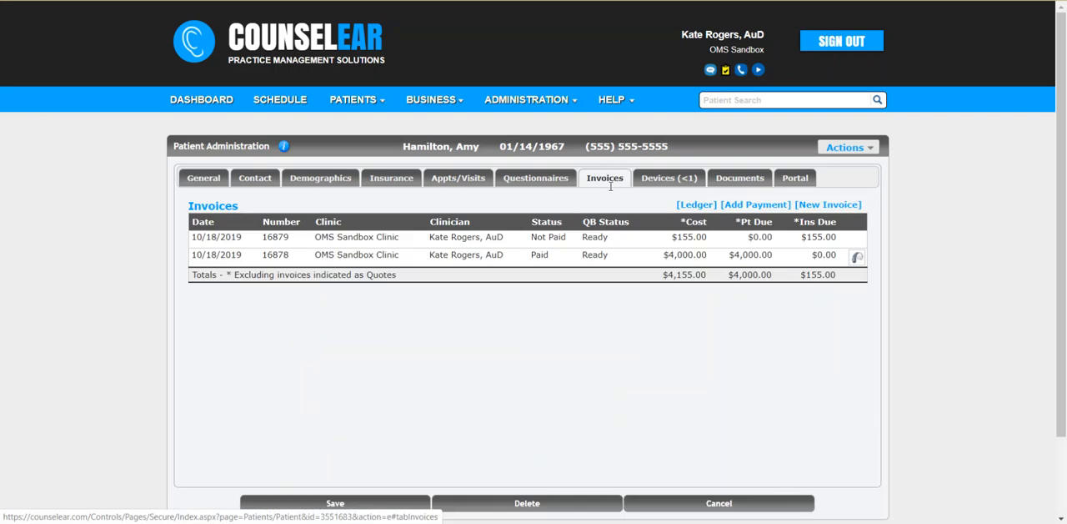
{"action": "left_click", "coordinate": [597, 262]}
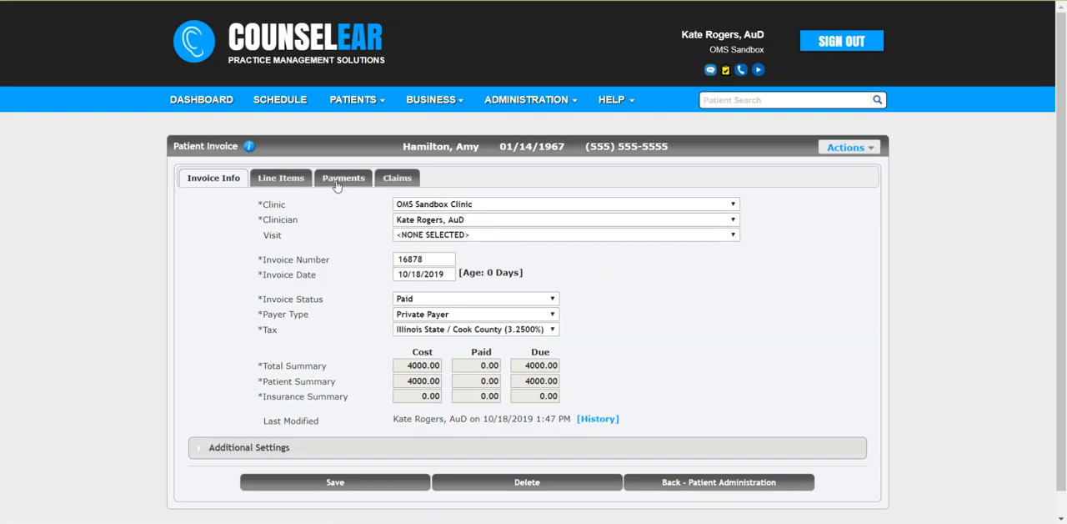
{"action": "left_click", "coordinate": [337, 185]}
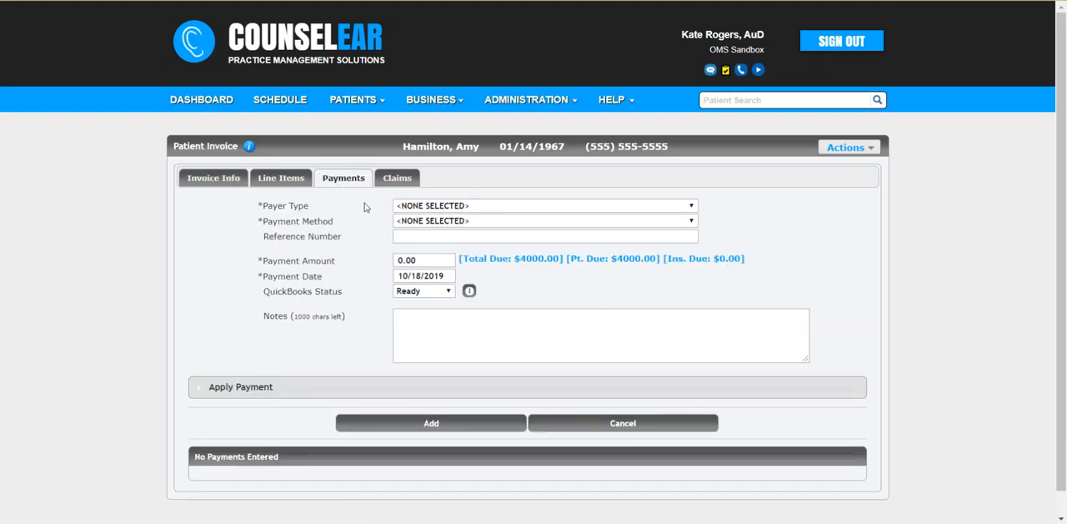
Fill in a Private Payer payment by Check with reference number 894651 and the total due of 4000.00 as the amount
{"action": "left_click", "coordinate": [500, 206]}
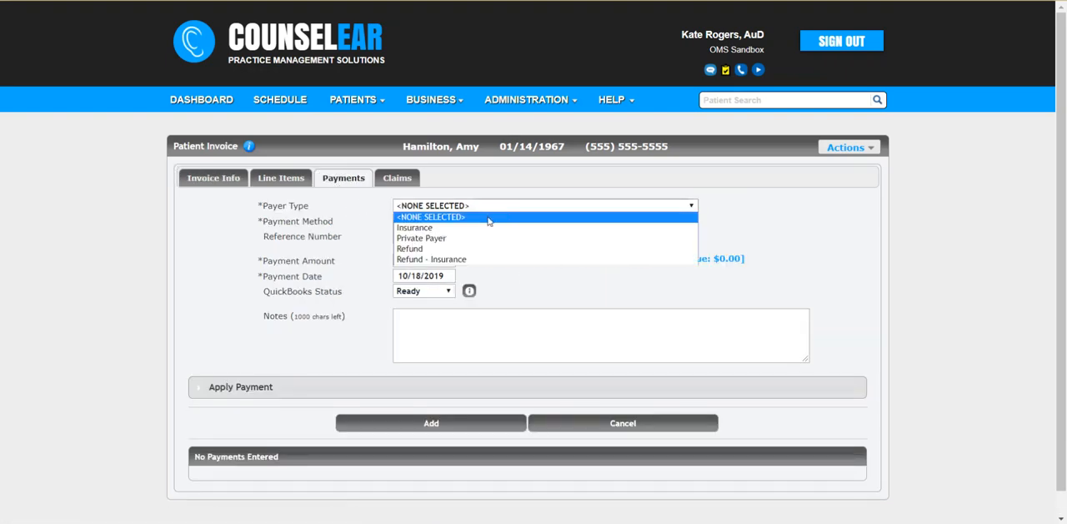
{"action": "left_click", "coordinate": [470, 238]}
{"action": "left_click", "coordinate": [473, 221]}
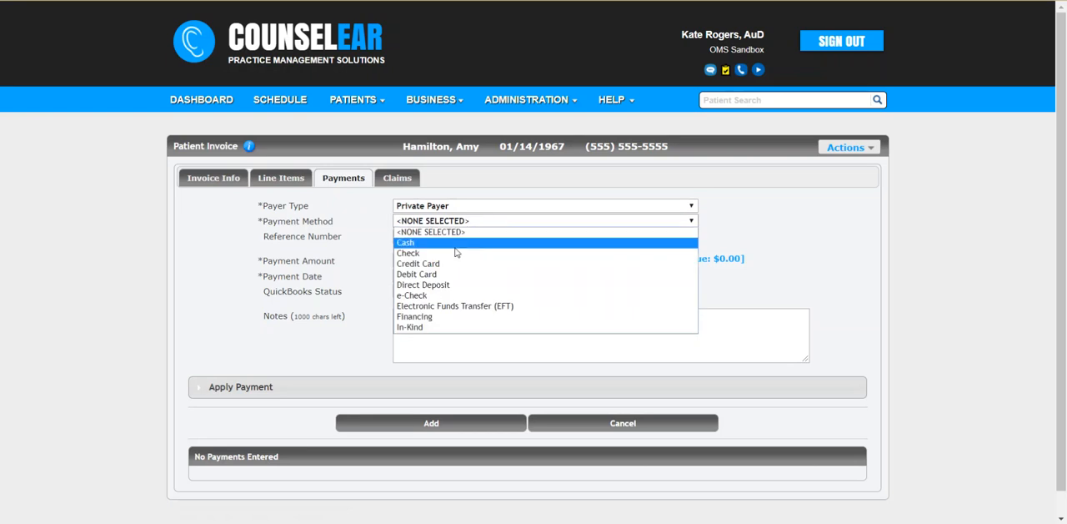
{"action": "left_click", "coordinate": [457, 253]}
{"action": "left_click", "coordinate": [467, 235]}
{"action": "type", "text": "894651"}
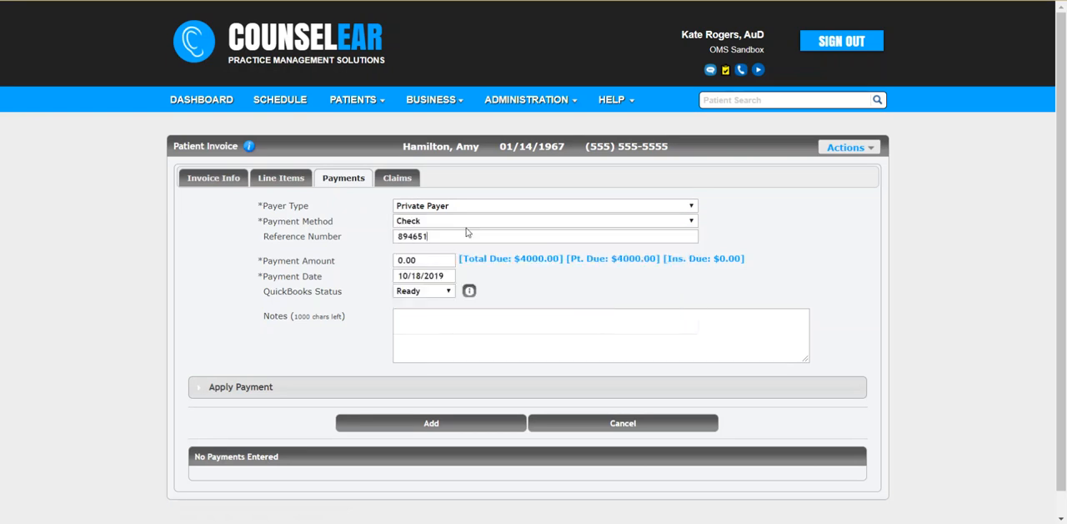
{"action": "left_click", "coordinate": [506, 262]}
Apply 2000.00 of the payment to each of the two ReSound Linx3D 5 RIC hearing aids and add the payment to the invoice
{"action": "scroll", "coordinate": [331, 279], "scroll_direction": "down", "scroll_amount": 1}
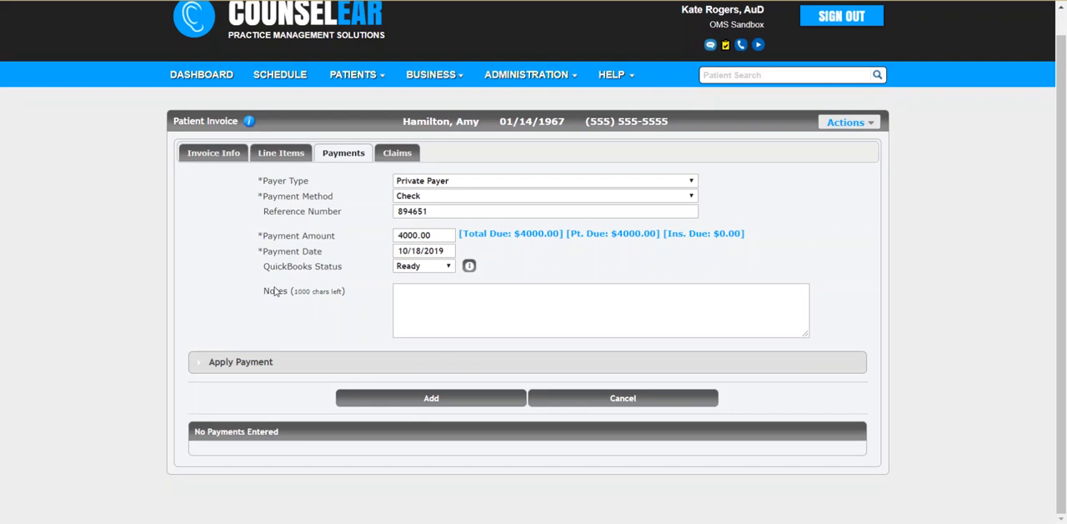
{"action": "left_click", "coordinate": [213, 364]}
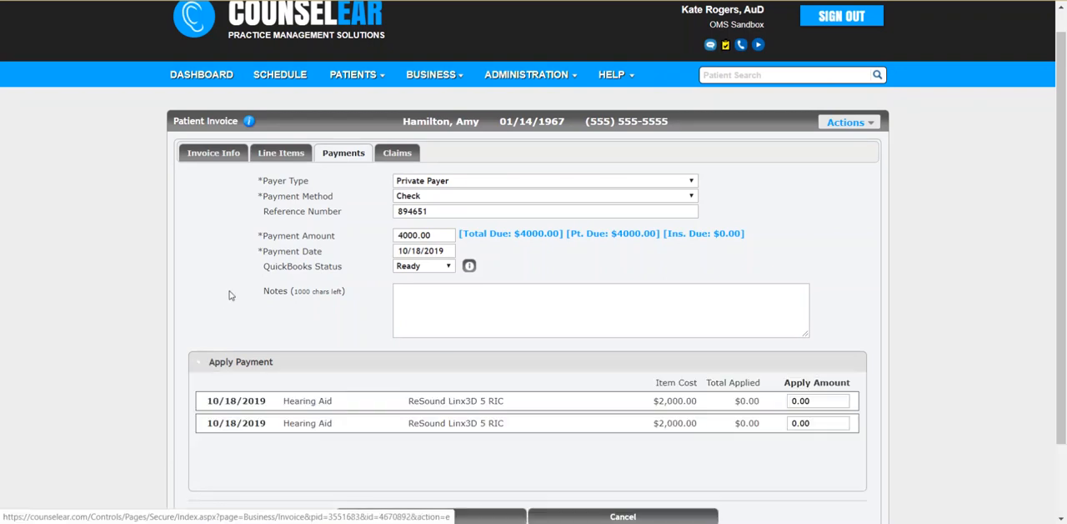
{"action": "scroll", "coordinate": [258, 306], "scroll_direction": "down", "scroll_amount": 1}
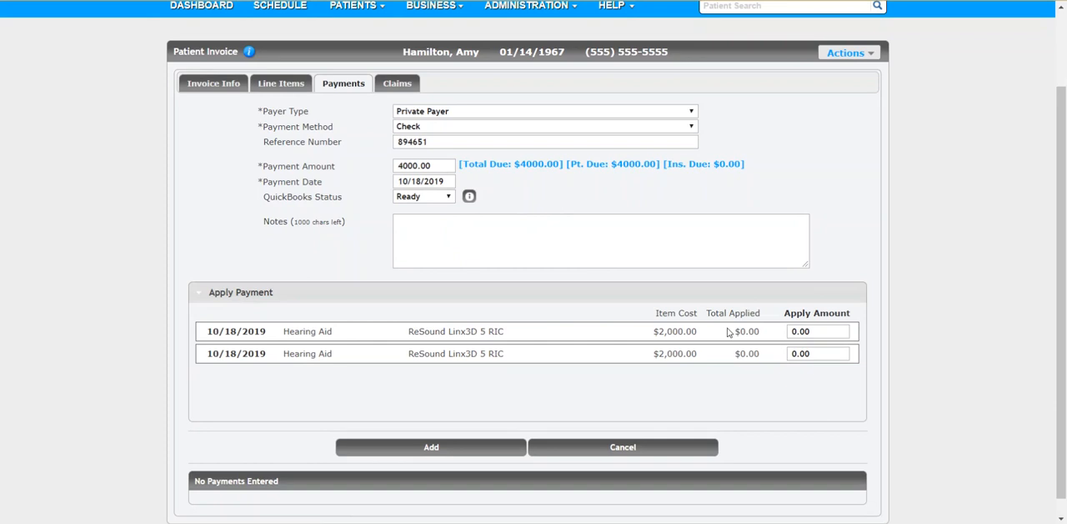
{"action": "left_click", "coordinate": [819, 315]}
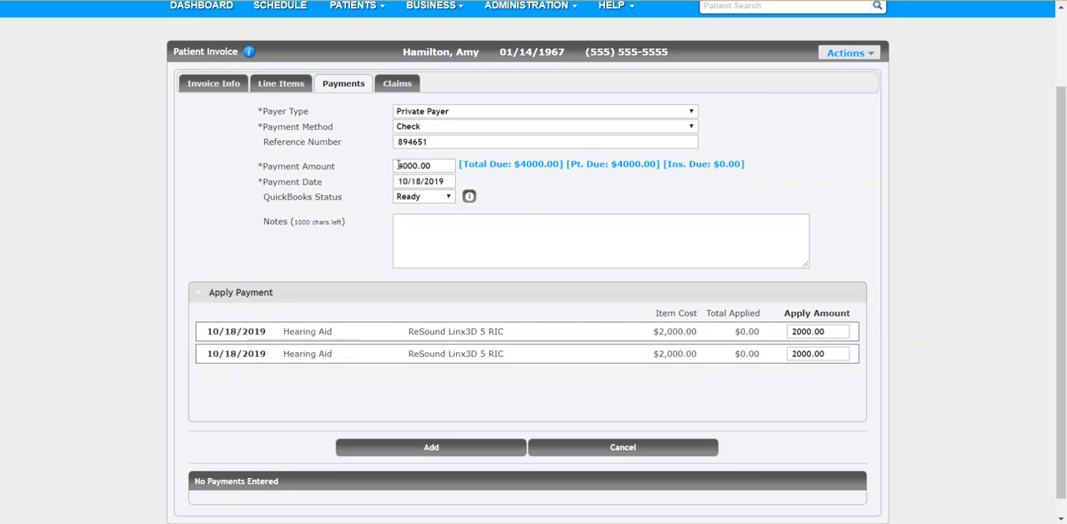
{"action": "left_click", "coordinate": [234, 360]}
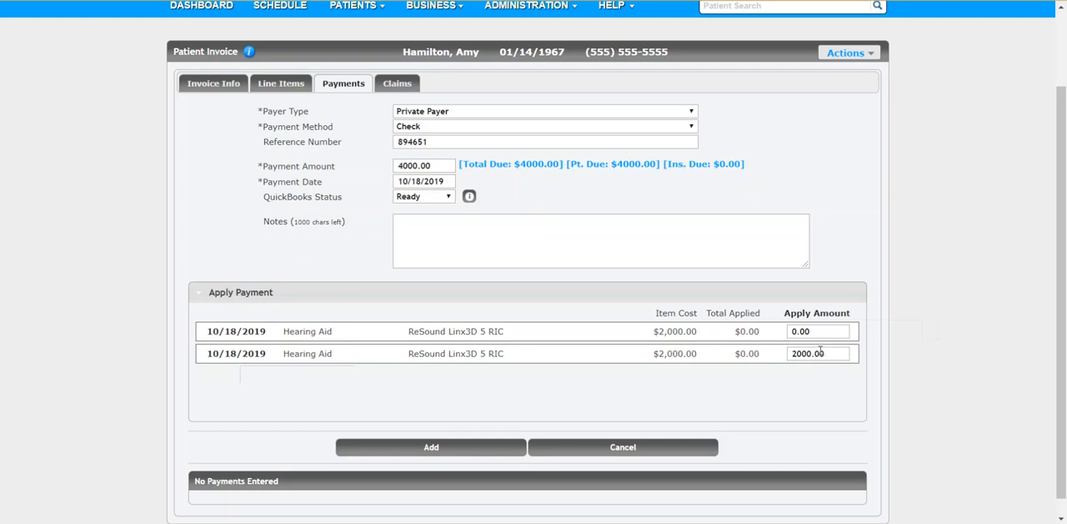
{"action": "left_click", "coordinate": [817, 314]}
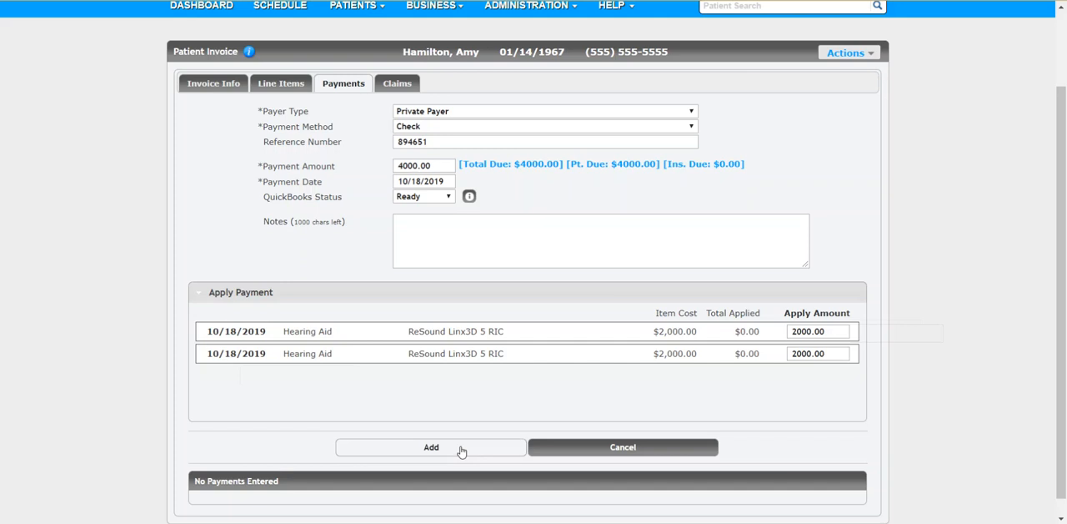
{"action": "left_click", "coordinate": [461, 448]}
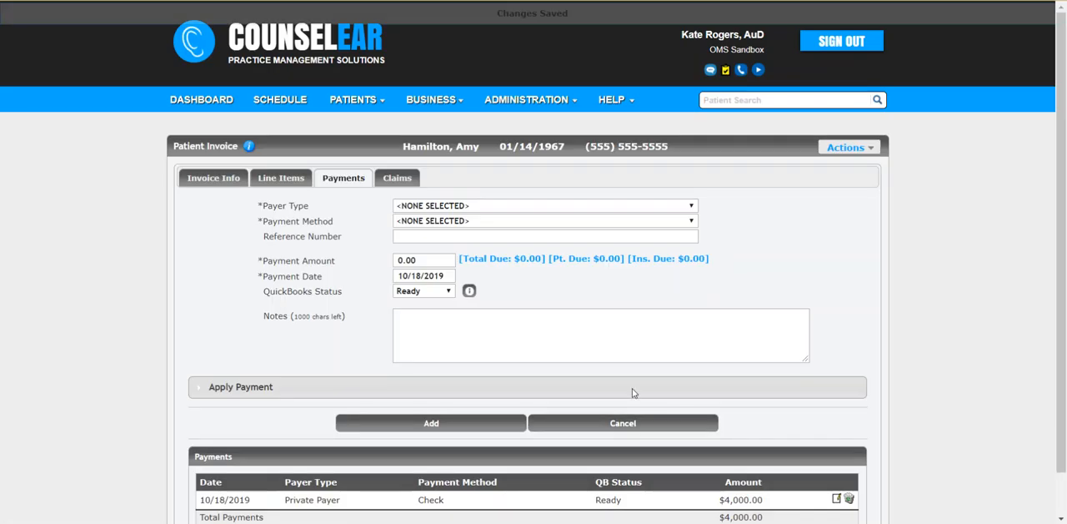
Open the added check payment for editing and show how it is applied to the line items
{"action": "scroll", "coordinate": [839, 345], "scroll_direction": "down", "scroll_amount": 1}
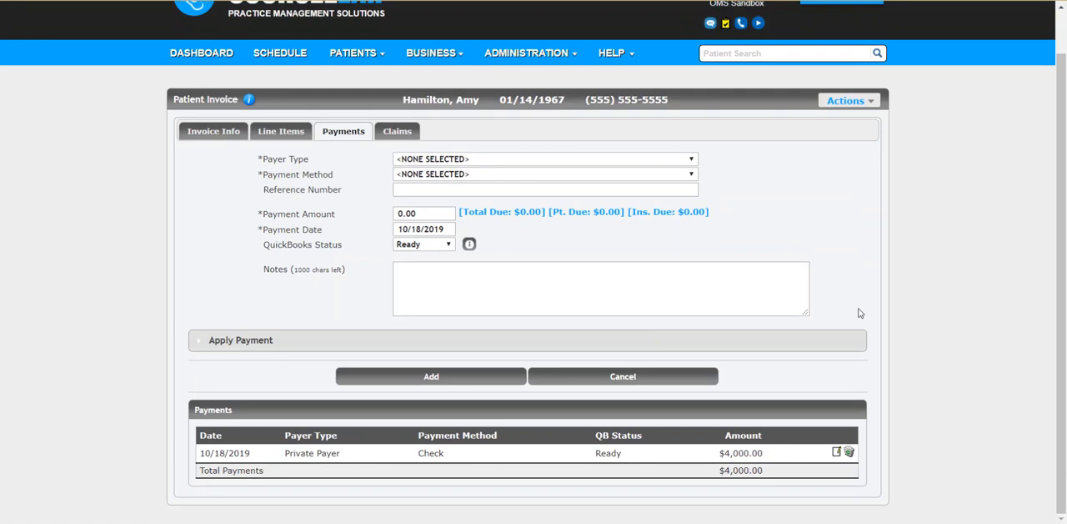
{"action": "left_click", "coordinate": [837, 452]}
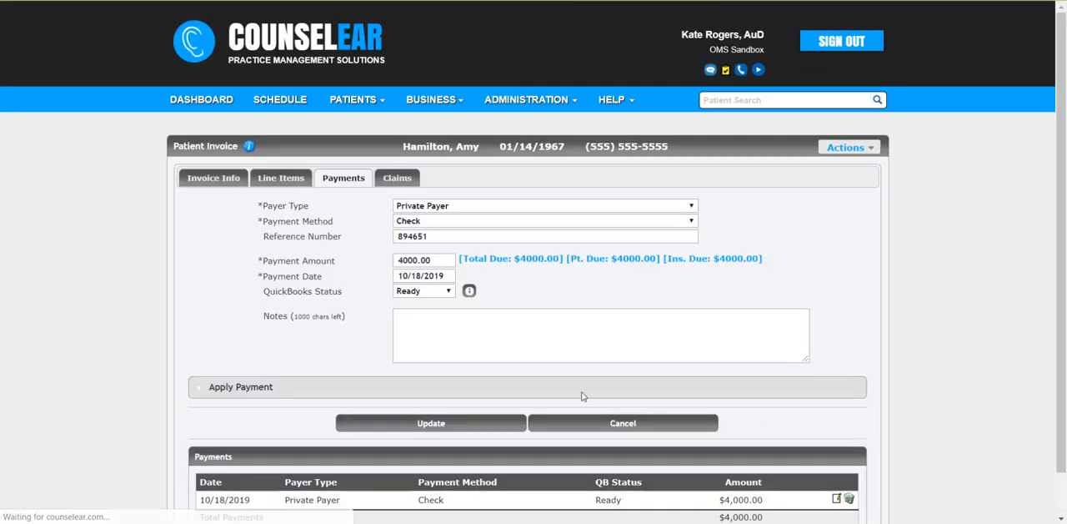
{"action": "left_click", "coordinate": [268, 392]}
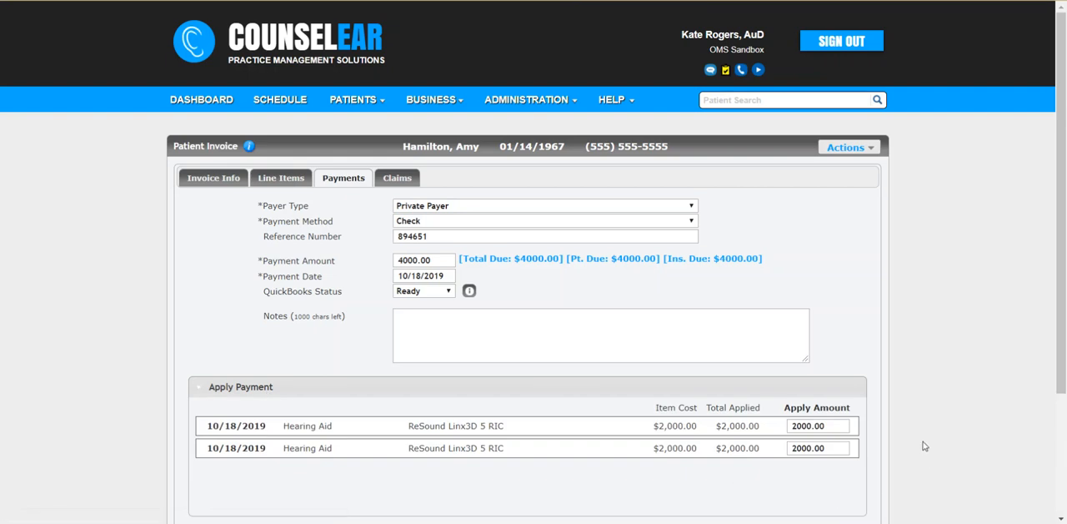
Open the line item report generator and examine the Cost, Payments and Due columns for the ReSound hearing aids
{"action": "mouse_move", "coordinate": [440, 106]}
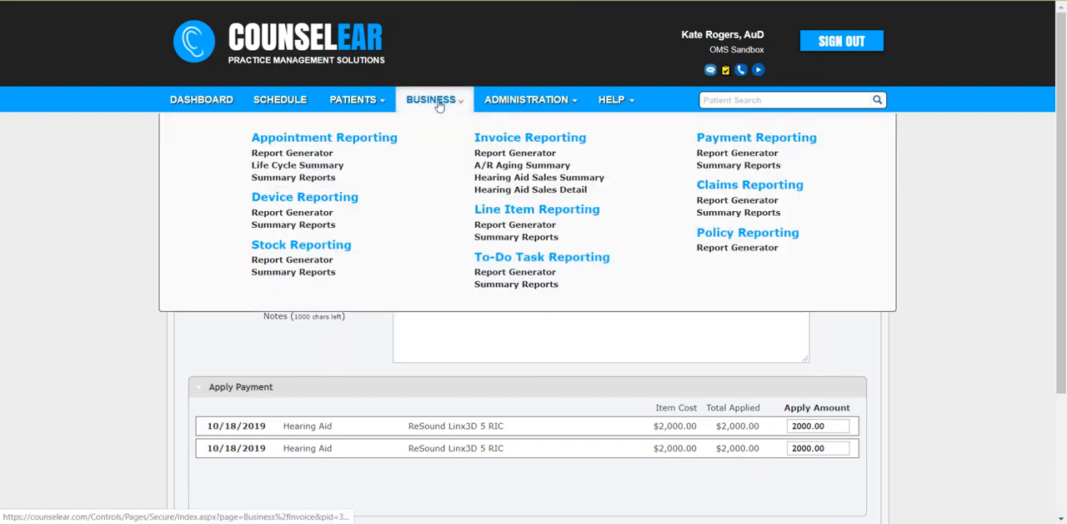
{"action": "left_click", "coordinate": [513, 231]}
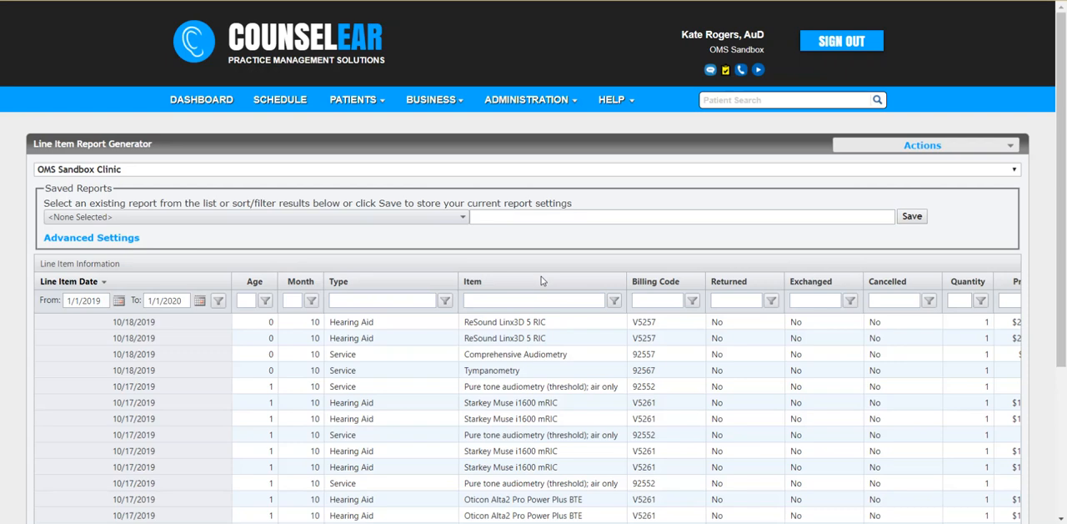
{"action": "scroll", "coordinate": [540, 283], "scroll_direction": "down", "scroll_amount": 3}
{"action": "scroll", "coordinate": [540, 279], "scroll_direction": "down", "scroll_amount": 2}
{"action": "left_click_drag", "start_coordinate": [205, 449], "coordinate": [215, 448]}
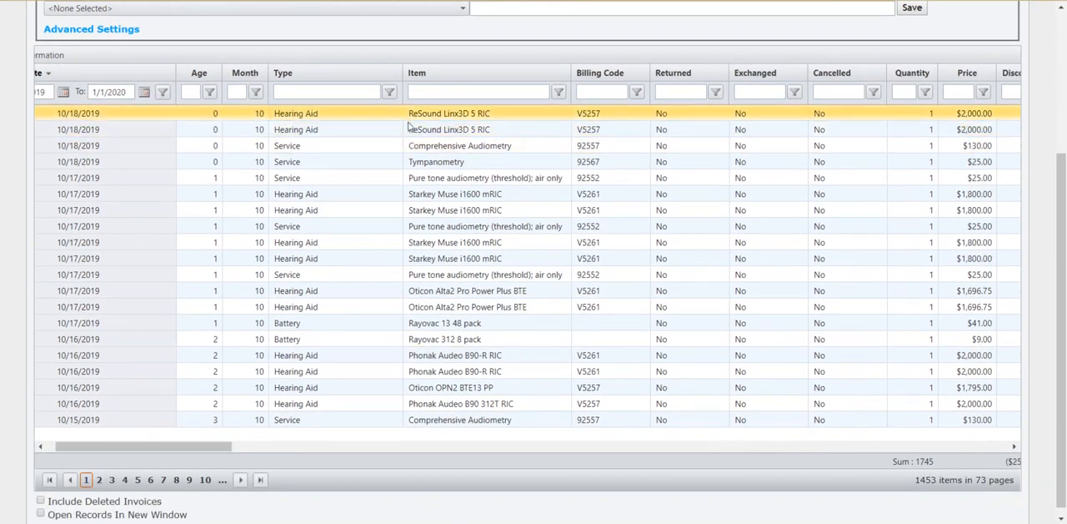
{"action": "left_click_drag", "start_coordinate": [196, 447], "coordinate": [370, 464]}
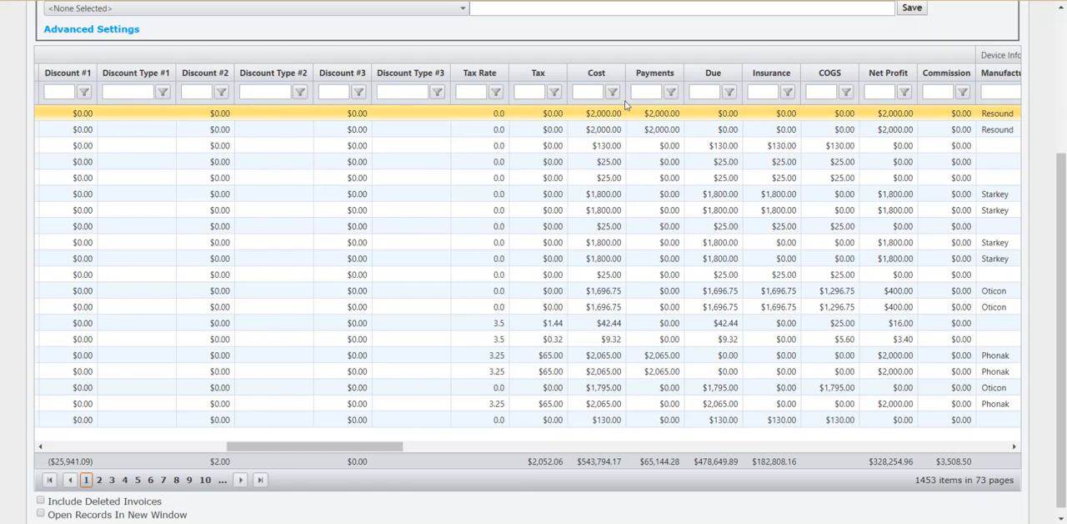
{"action": "scroll", "coordinate": [611, 167], "scroll_direction": "up", "scroll_amount": 3}
{"action": "scroll", "coordinate": [608, 167], "scroll_direction": "up", "scroll_amount": 1}
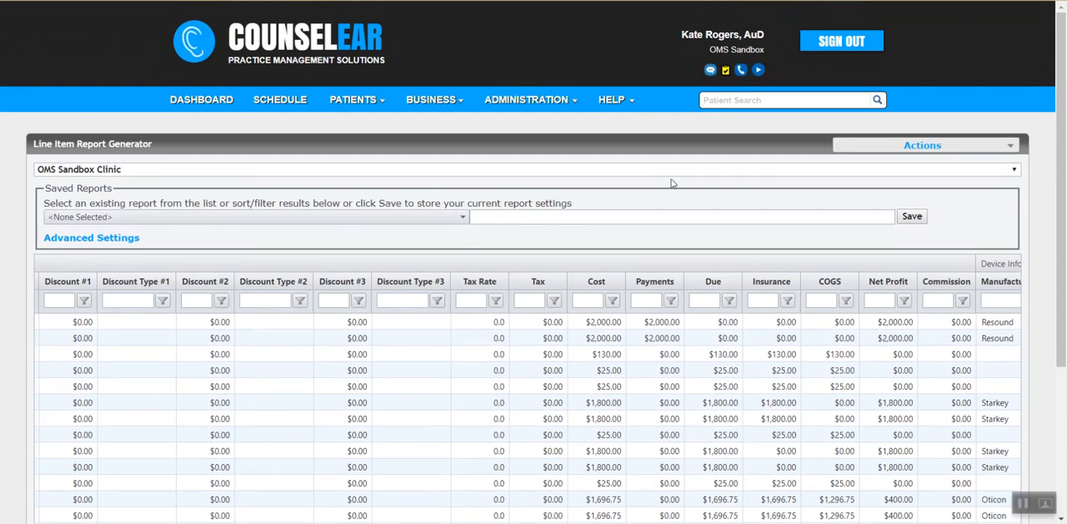
Open the clinic's invoice options and examine the Apply Payments Required setting
{"action": "mouse_move", "coordinate": [564, 101]}
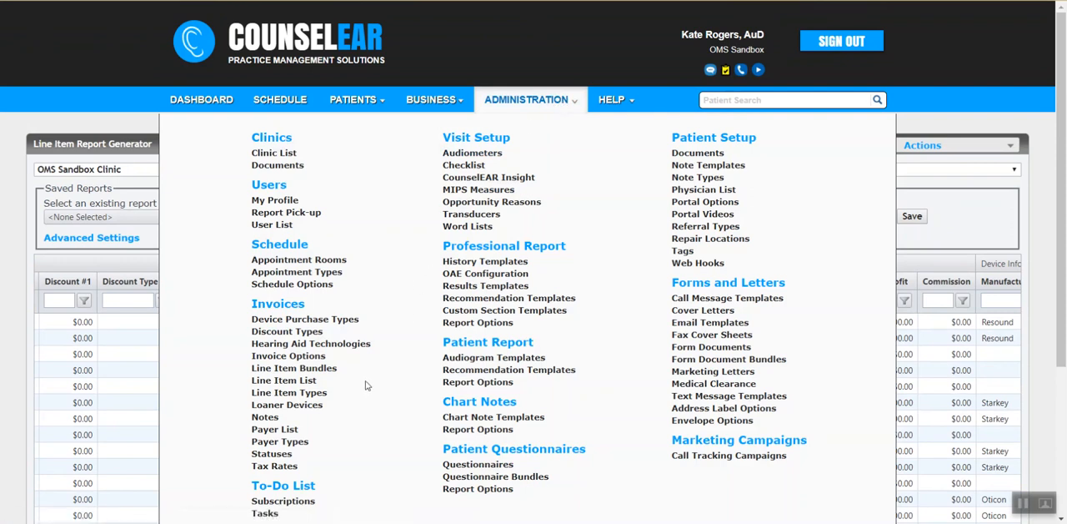
{"action": "left_click", "coordinate": [315, 360]}
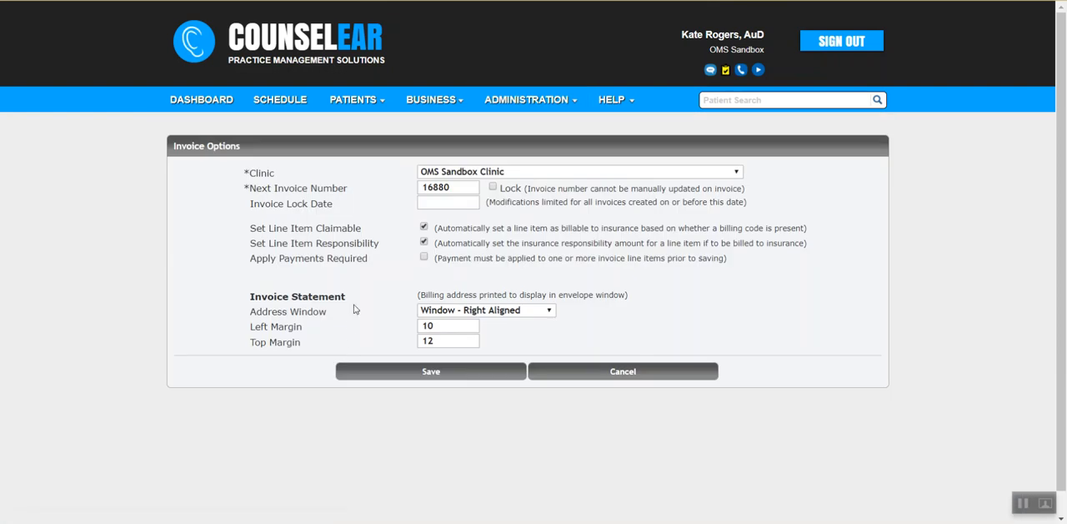
{"action": "left_click_drag", "start_coordinate": [252, 257], "coordinate": [376, 267]}
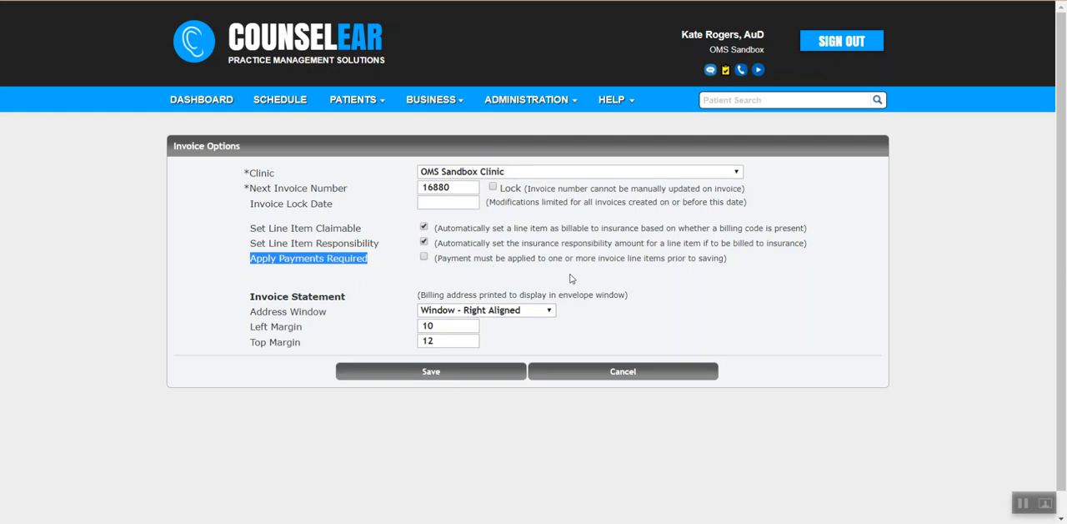
{"action": "left_click", "coordinate": [741, 270]}
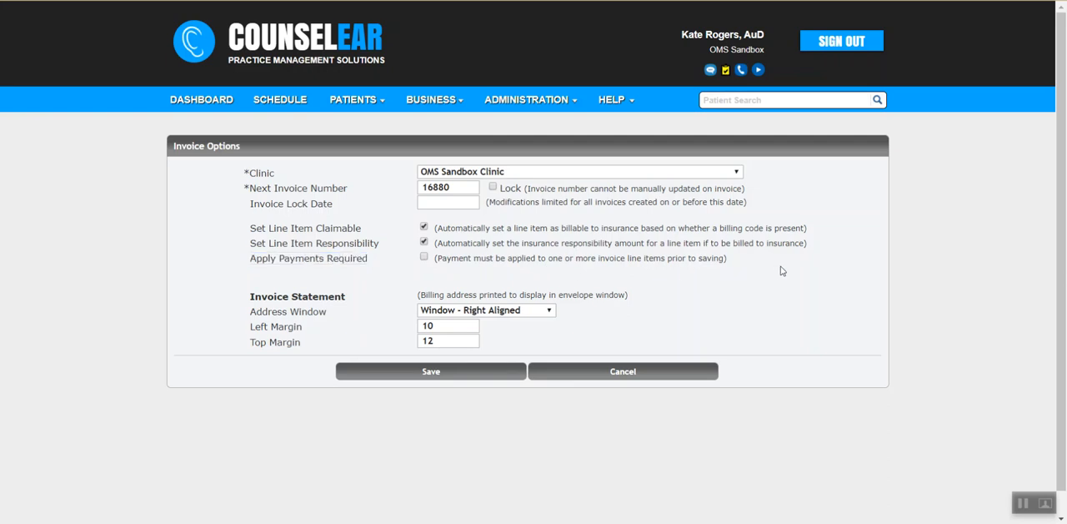